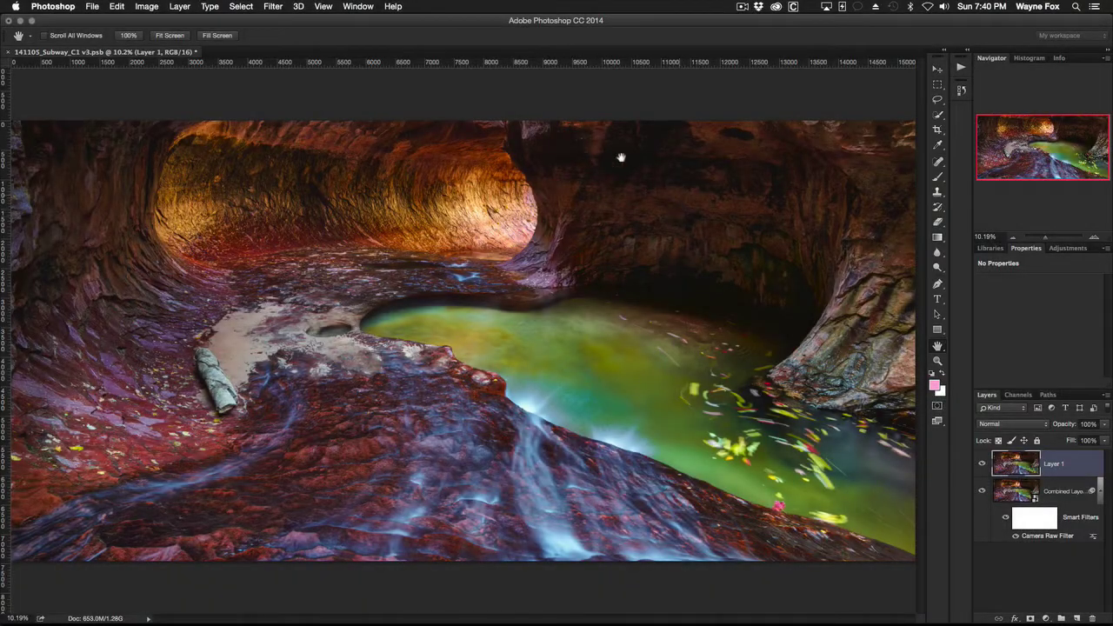
# Open Save As, confirm Large Document Format, then cancel without saving
pyautogui.click(91, 6)
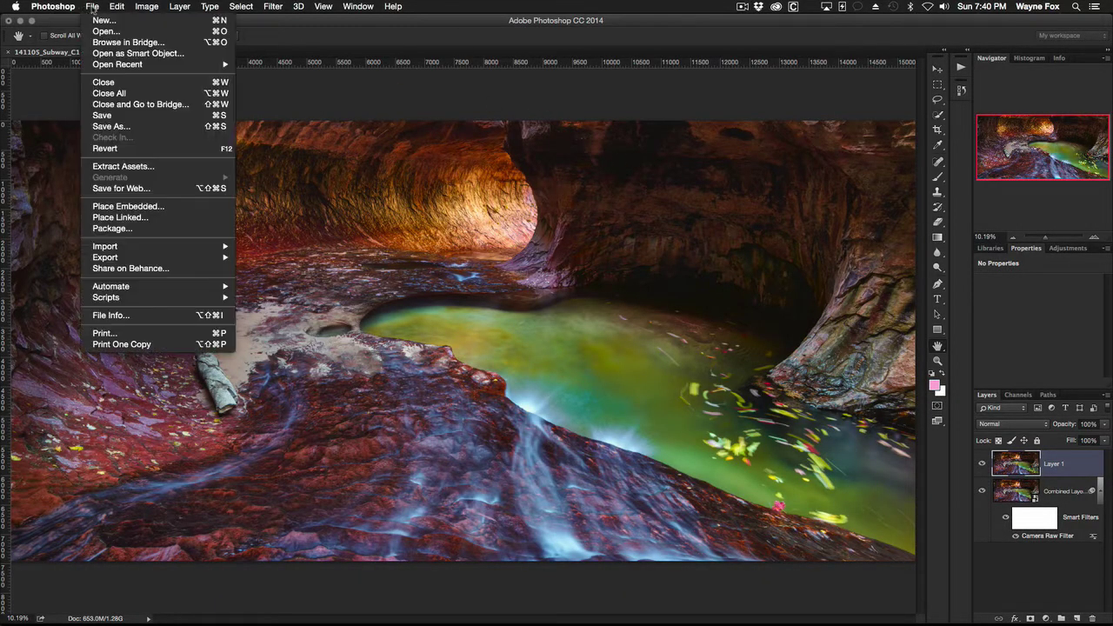
pyautogui.click(122, 127)
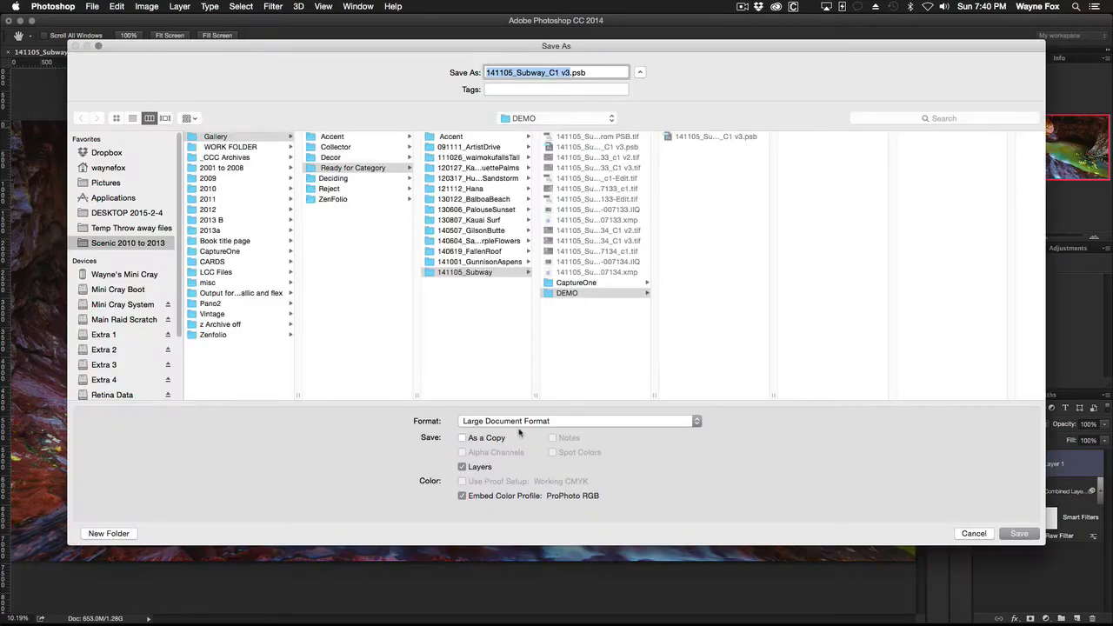
pyautogui.click(521, 424)
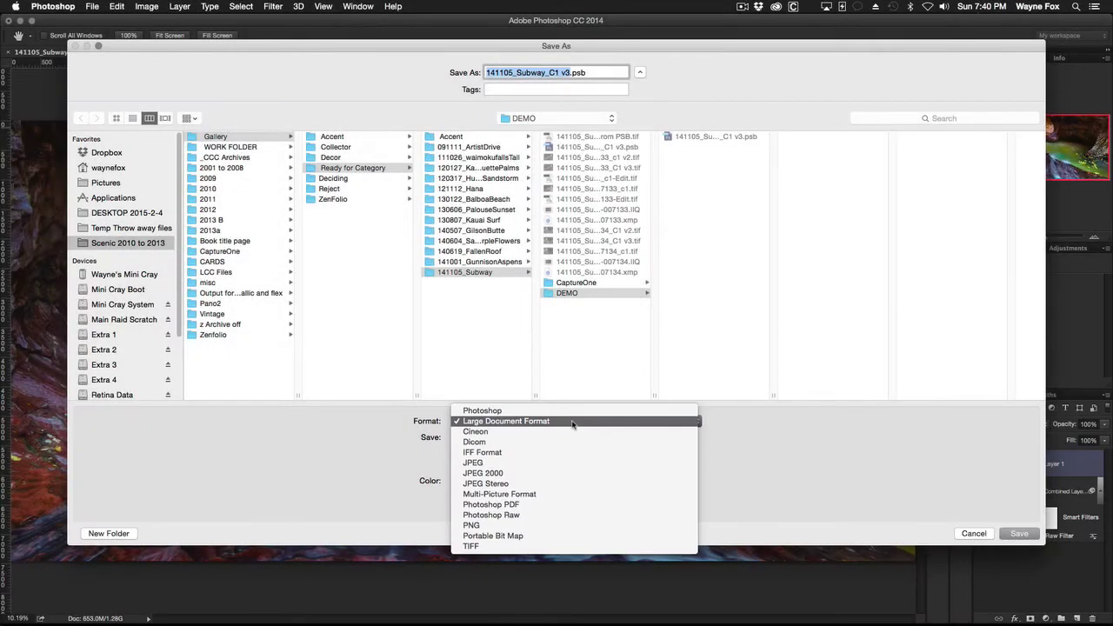
pyautogui.click(572, 422)
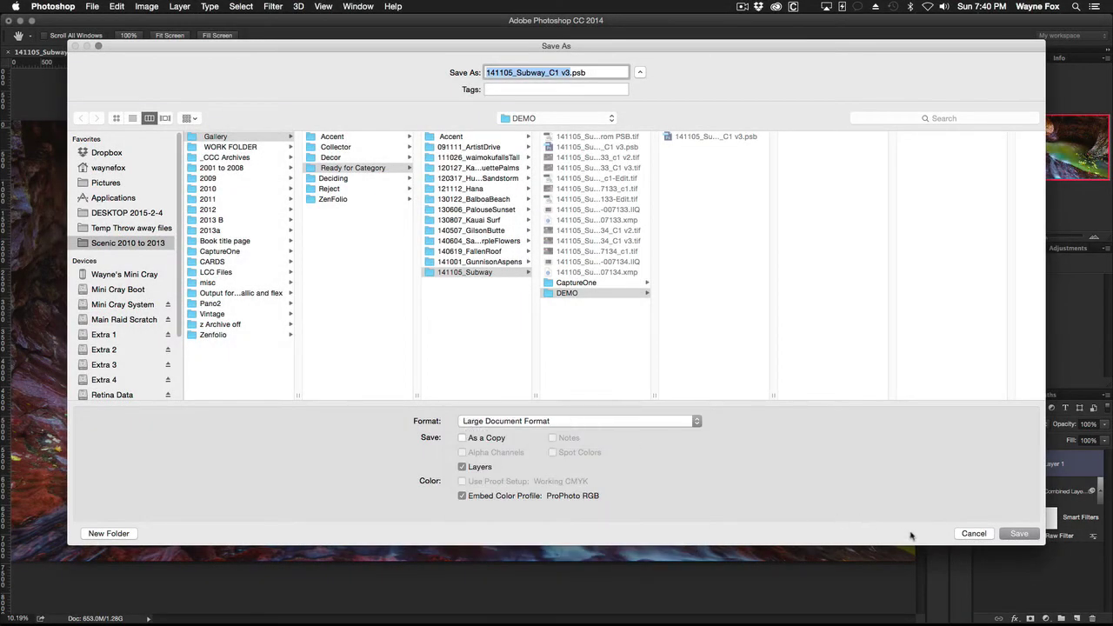
pyautogui.click(973, 533)
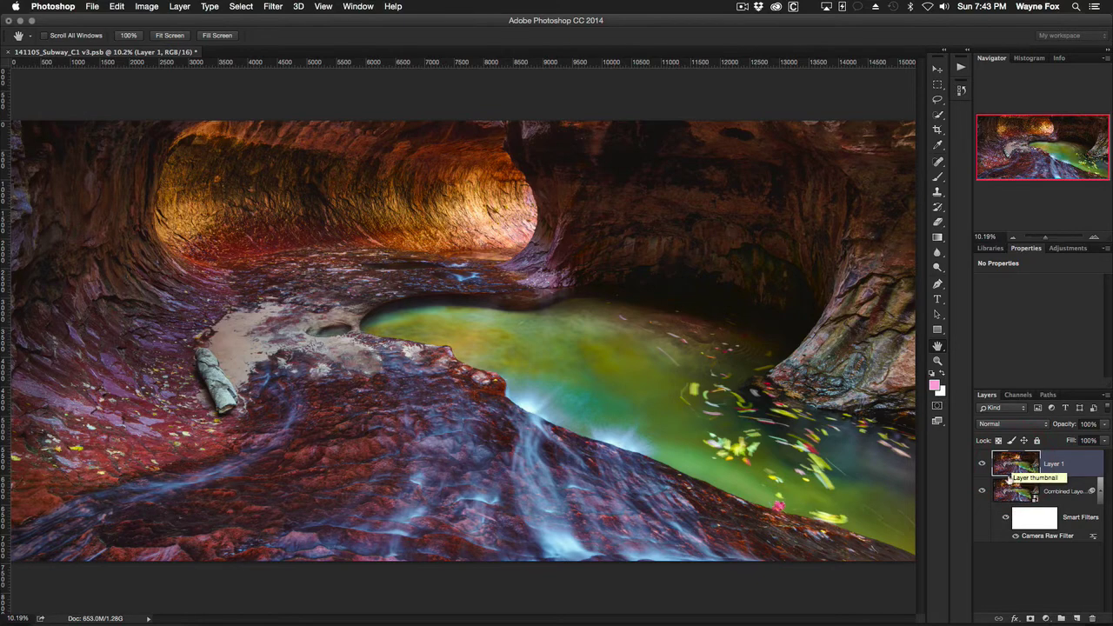
# Select Layer 1, select the whole canvas, and copy it
pyautogui.click(1010, 487)
pyautogui.click(1006, 467)
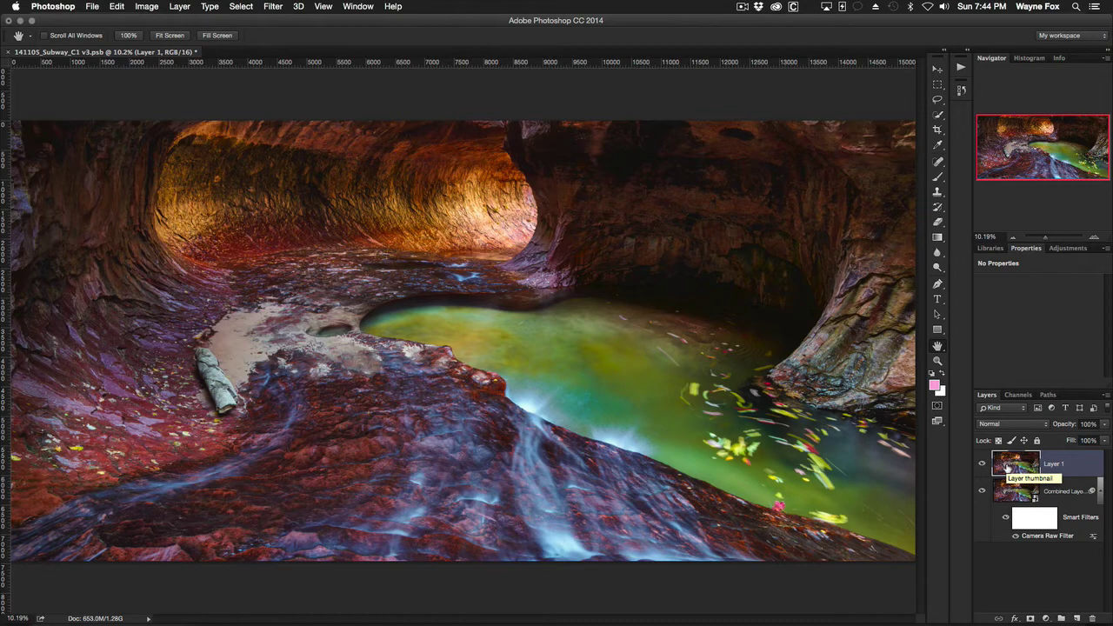
pyautogui.press('super+a')
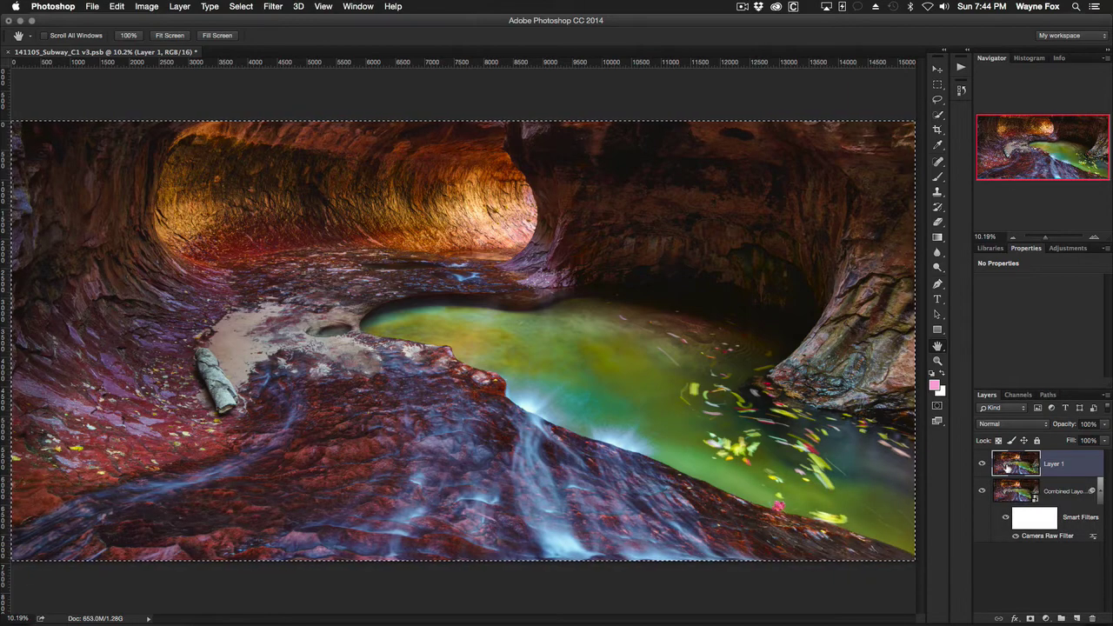
pyautogui.press('super')
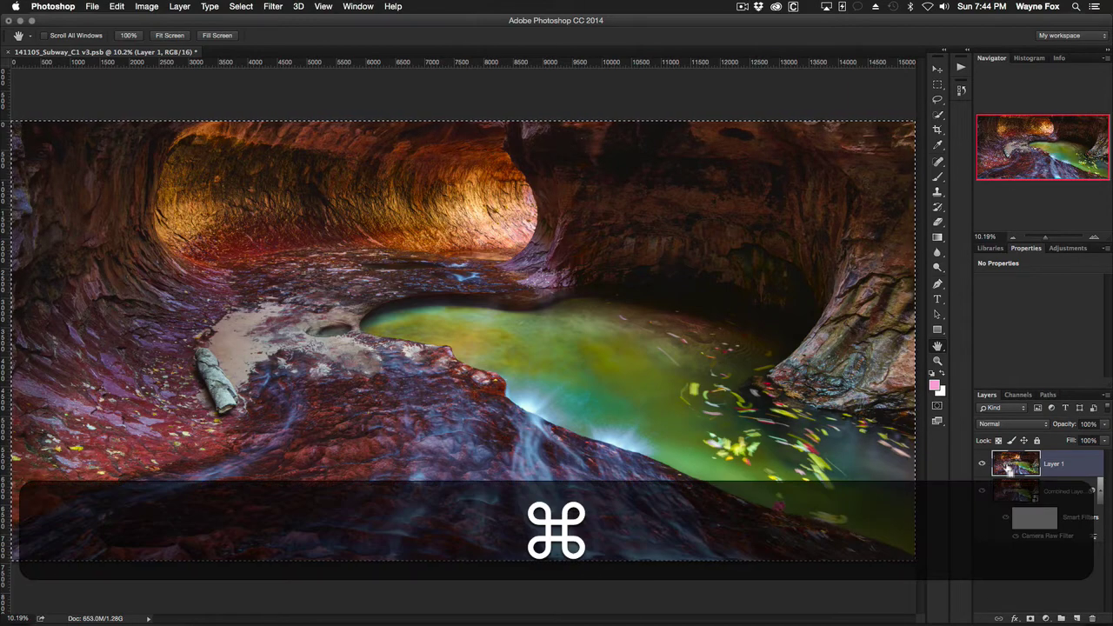
pyautogui.press('super+c')
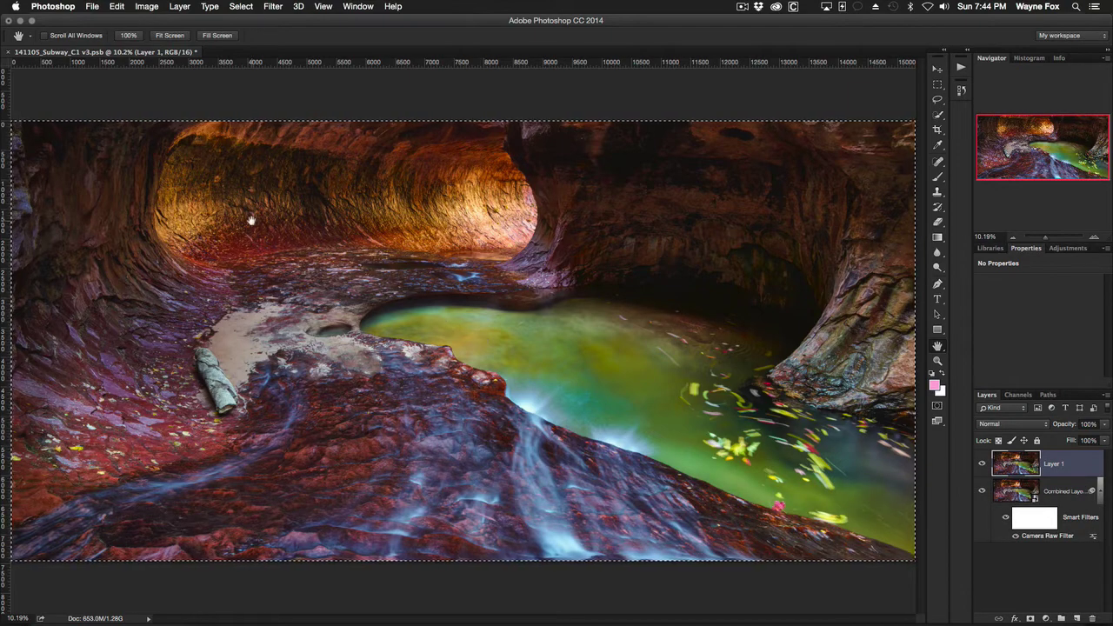
# Create transparent Untitled-1 from the Clipboard preset: 15305 × 7456 px, 16-bit, 300 ppi
pyautogui.click(92, 7)
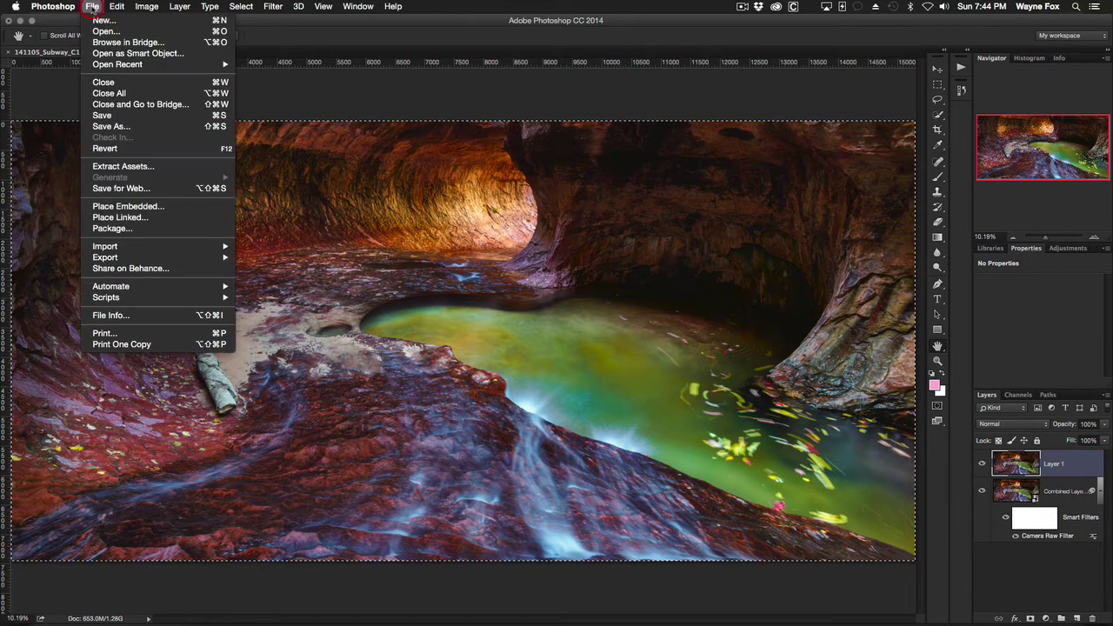
pyautogui.click(96, 20)
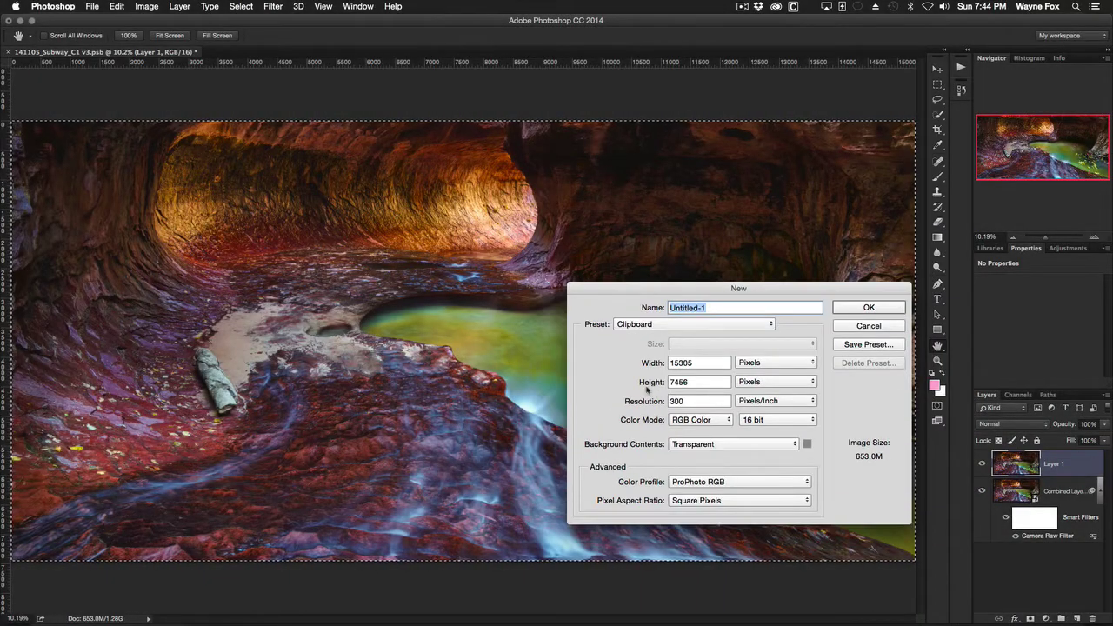
pyautogui.click(870, 307)
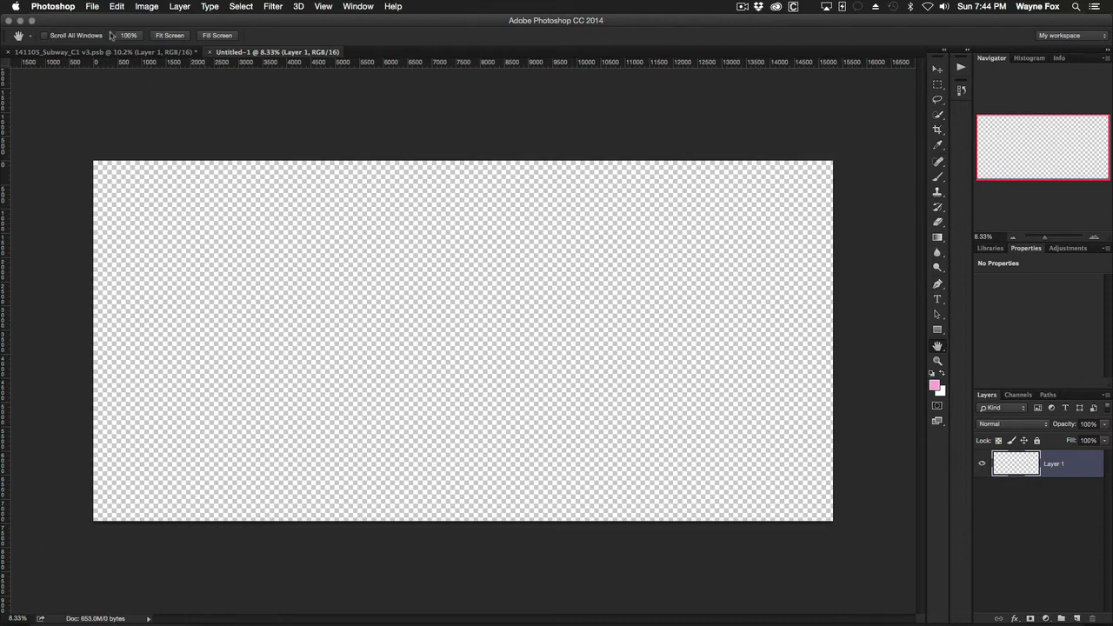
# Place Linked 141105_Subway_C1 v3.psb from the DEMO folder and commit the placement
pyautogui.click(92, 7)
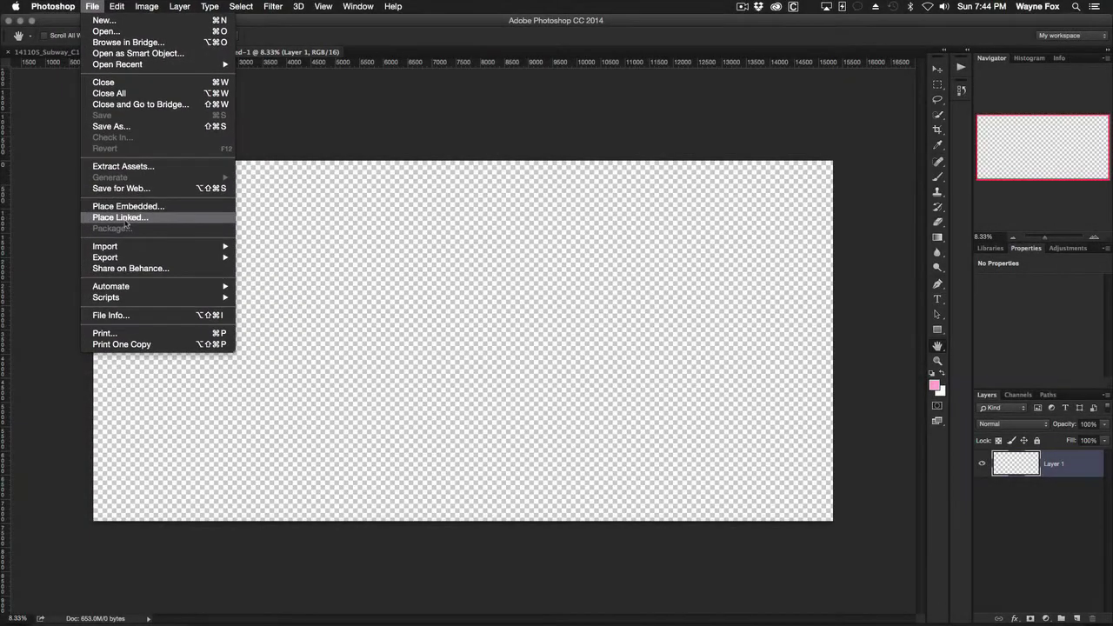
pyautogui.click(125, 225)
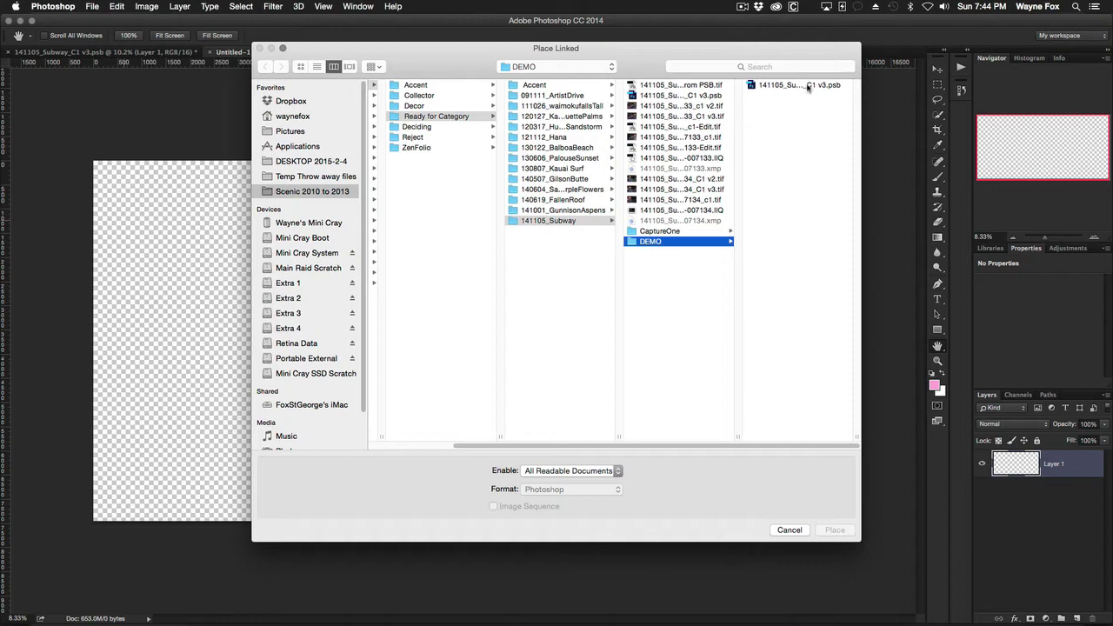
pyautogui.click(788, 87)
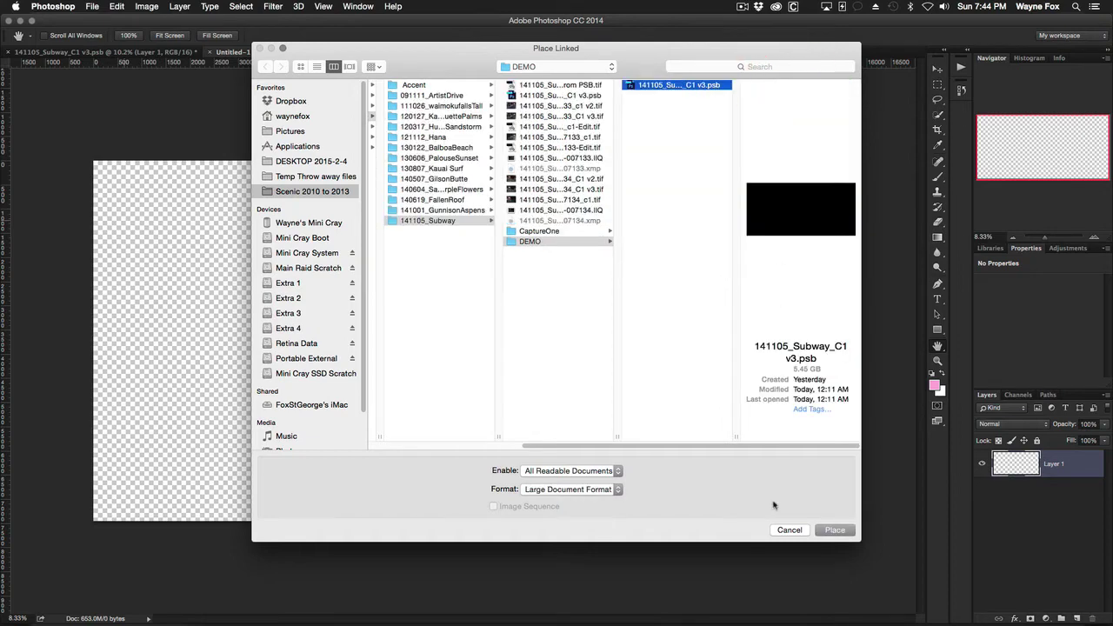
pyautogui.click(837, 532)
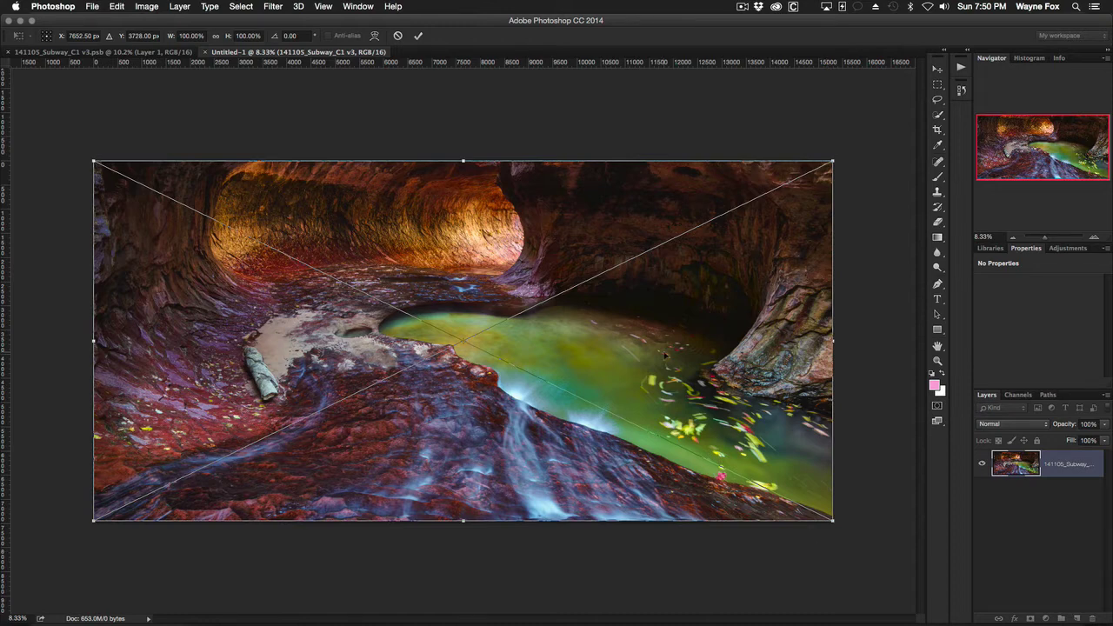
pyautogui.click(418, 36)
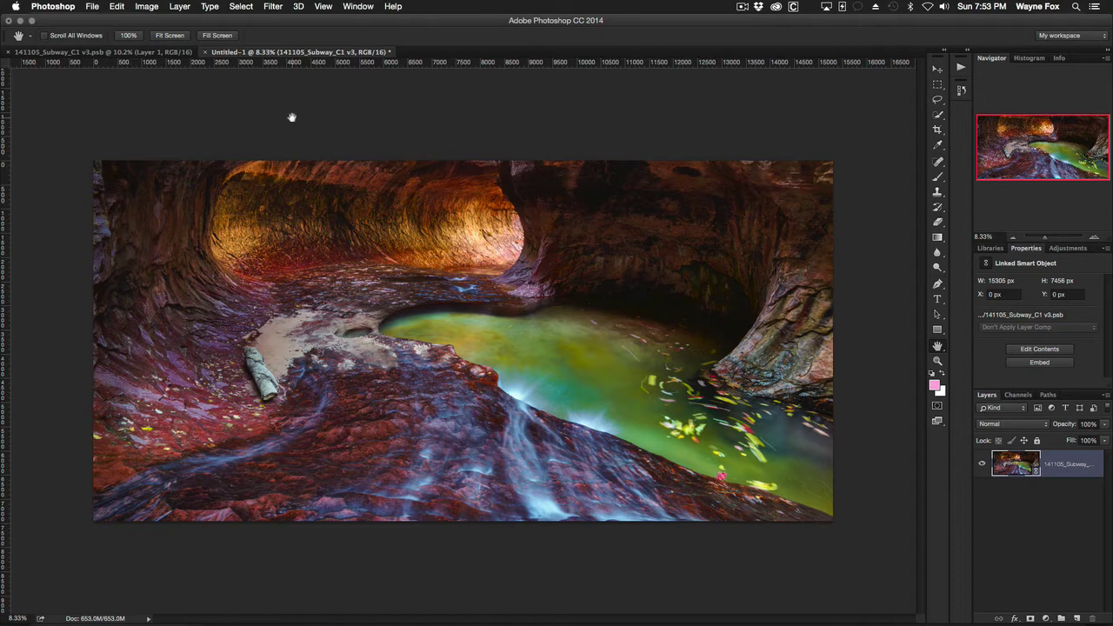
# Save as 141105_Subway_C1 v3_fromPSB in TIFF format with layers in DEMO
pyautogui.click(91, 7)
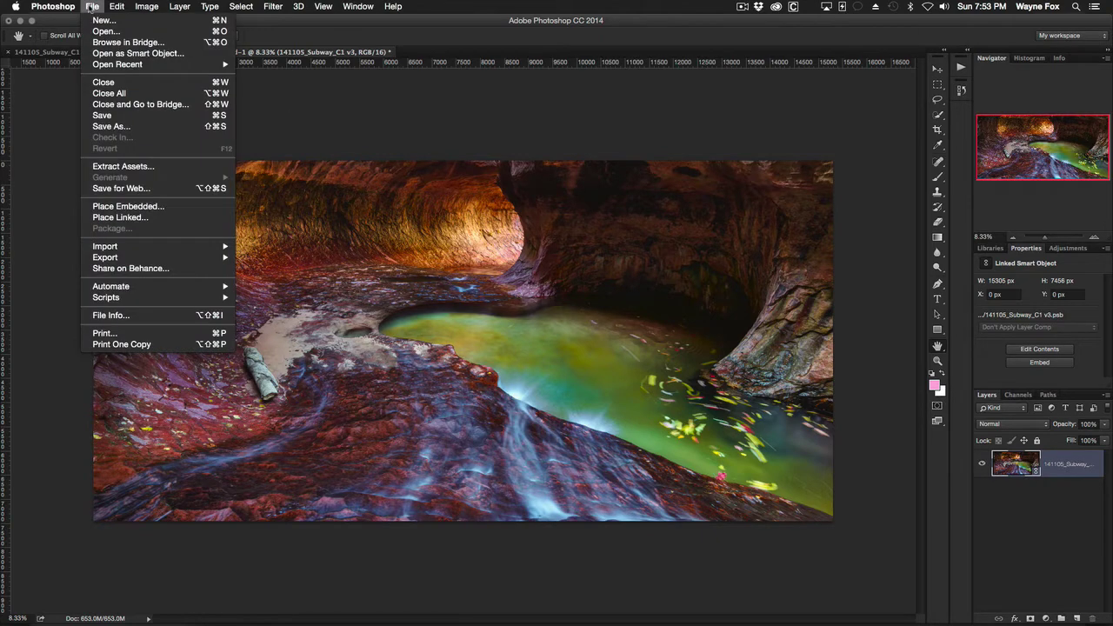
pyautogui.click(111, 126)
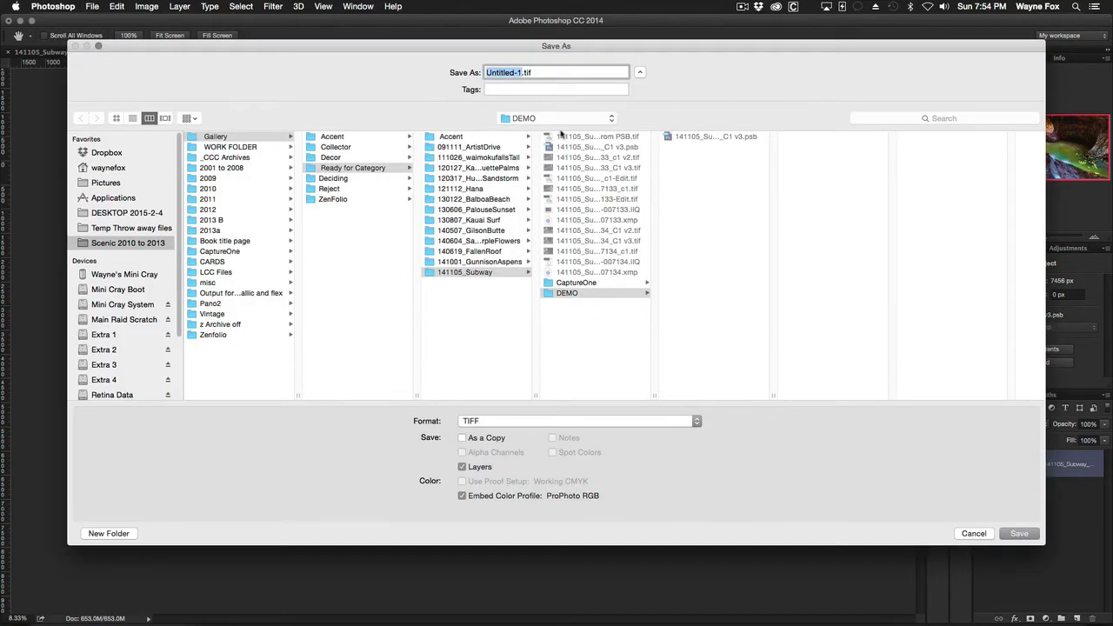
pyautogui.click(700, 137)
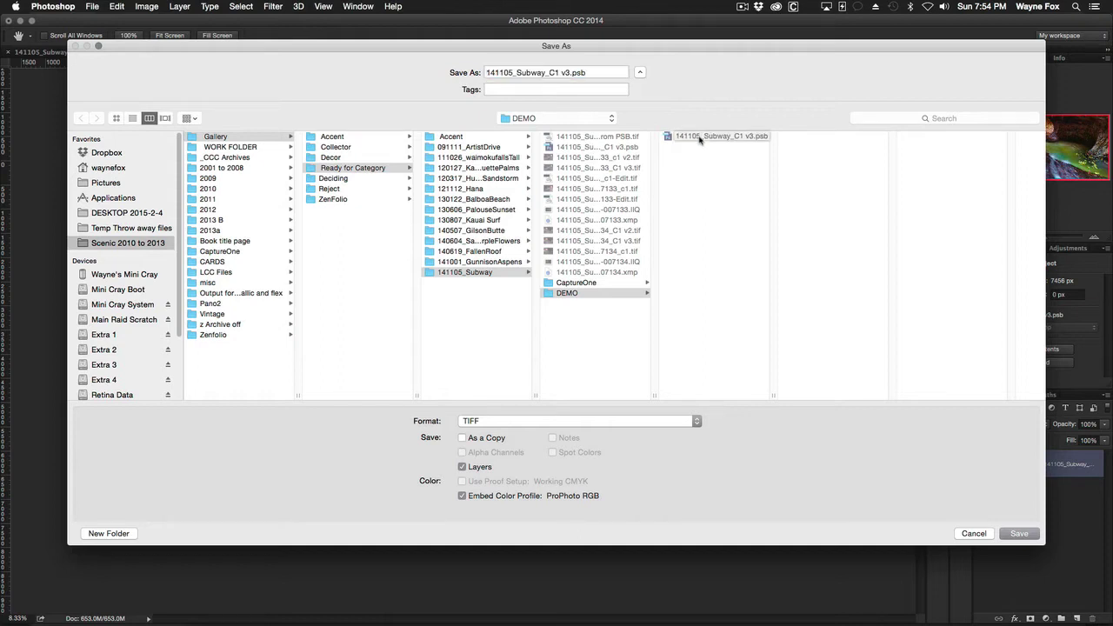
pyautogui.click(567, 73)
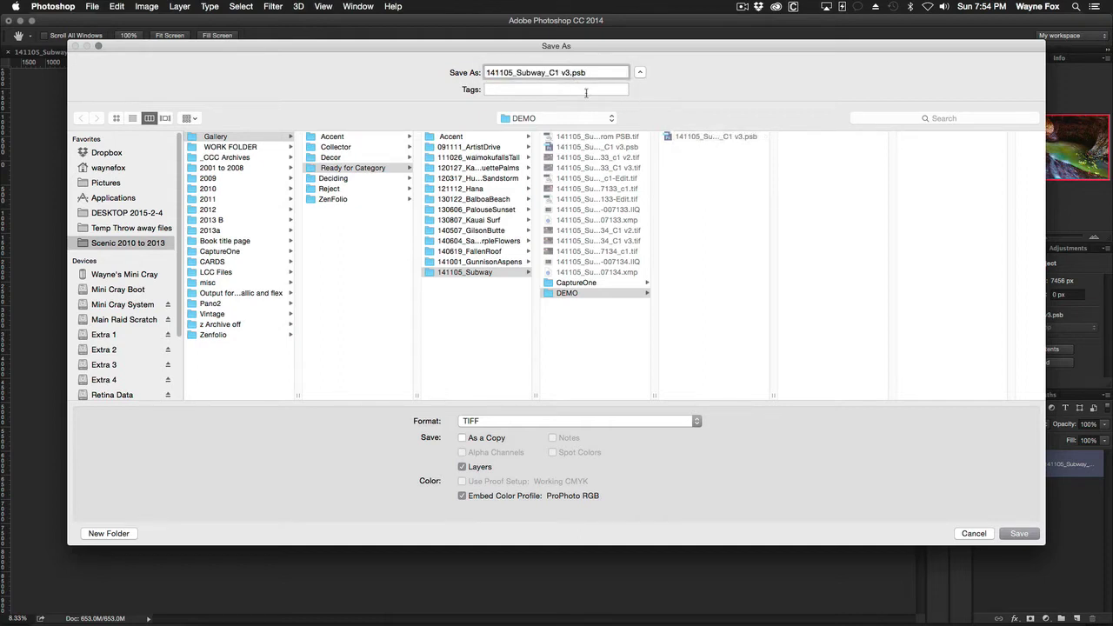
pyautogui.write('_fromPSB')
pyautogui.click(530, 424)
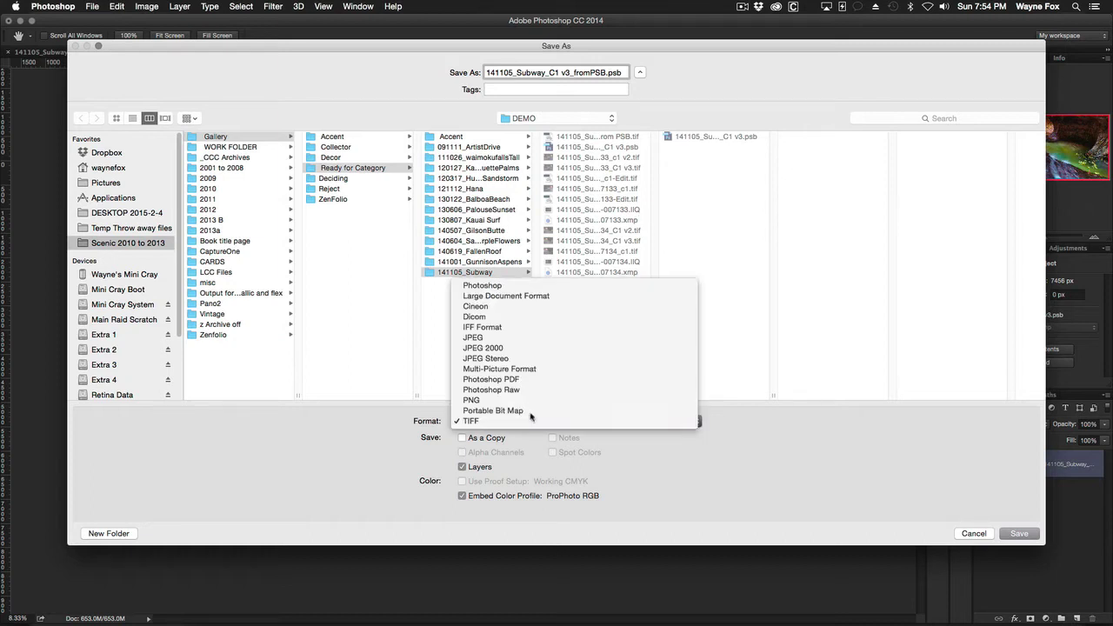
pyautogui.click(526, 410)
pyautogui.click(525, 423)
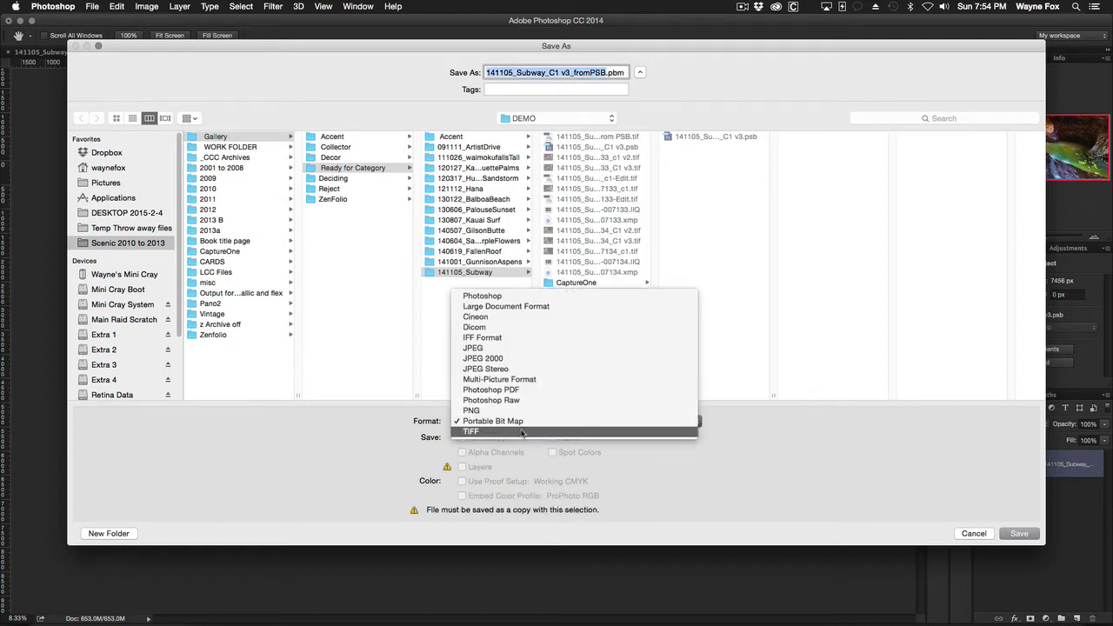
pyautogui.click(613, 431)
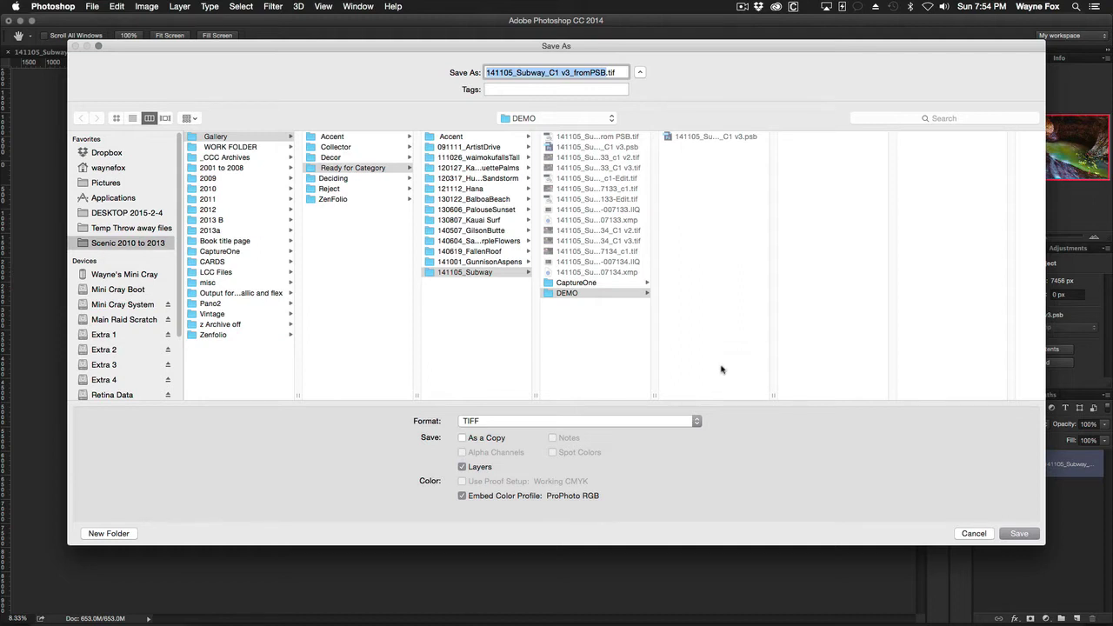
pyautogui.click(1019, 534)
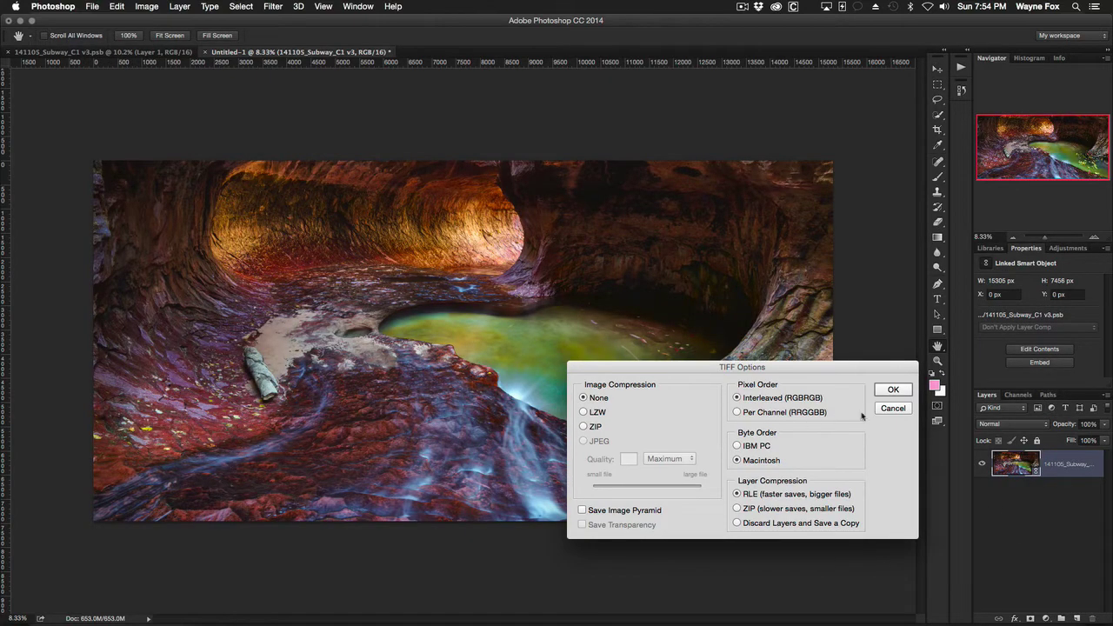
# Accept the default TIFF options to finish saving 141105_Subway_C1 v3_fromPSB.tif
pyautogui.click(900, 391)
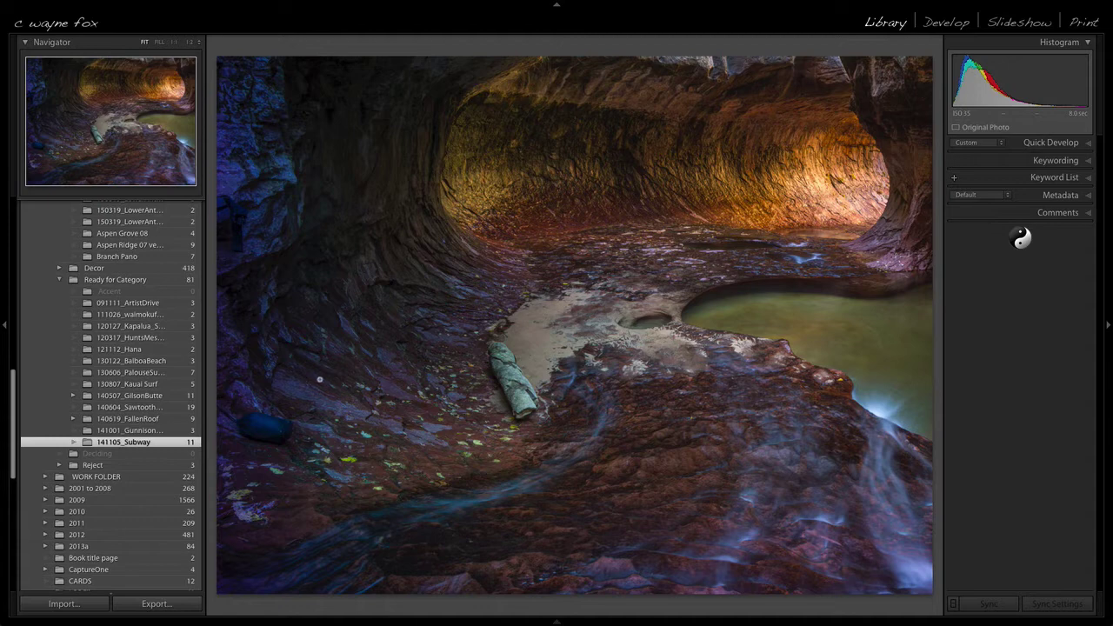
# Synchronize the 141105_Subway folder to import the new TIFF, then show the DEMO folder
pyautogui.rightClick(140, 447)
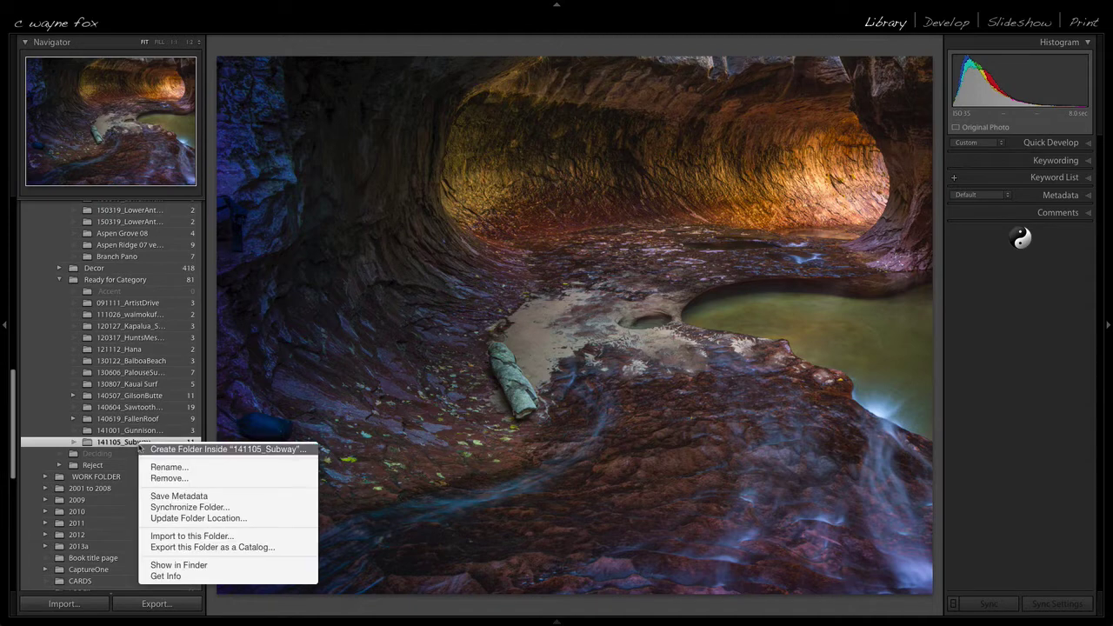
pyautogui.click(187, 506)
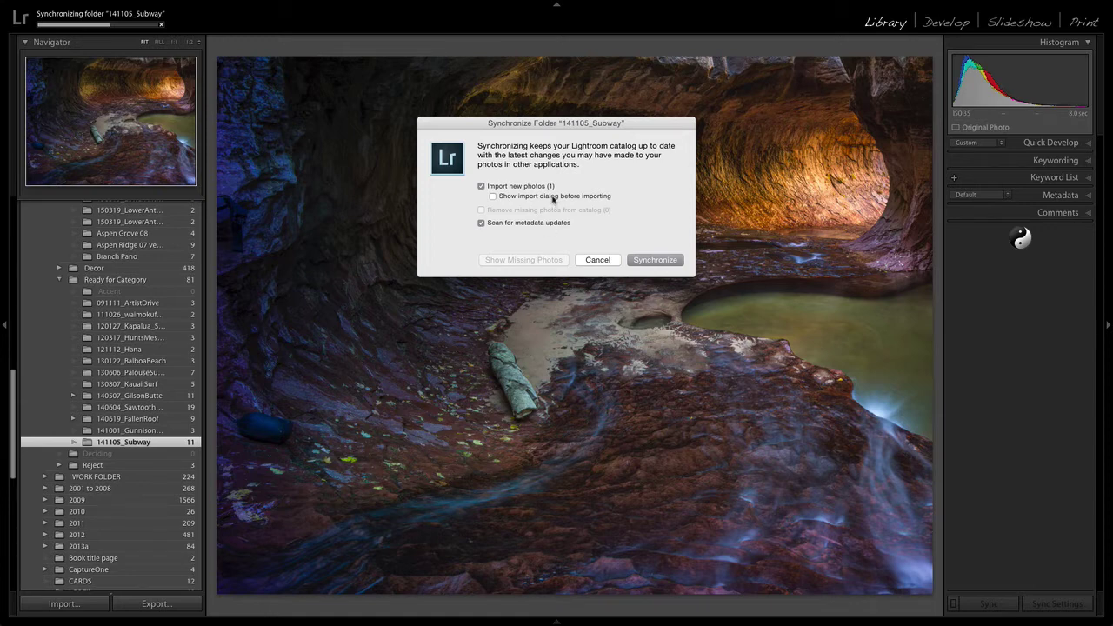
pyautogui.click(654, 260)
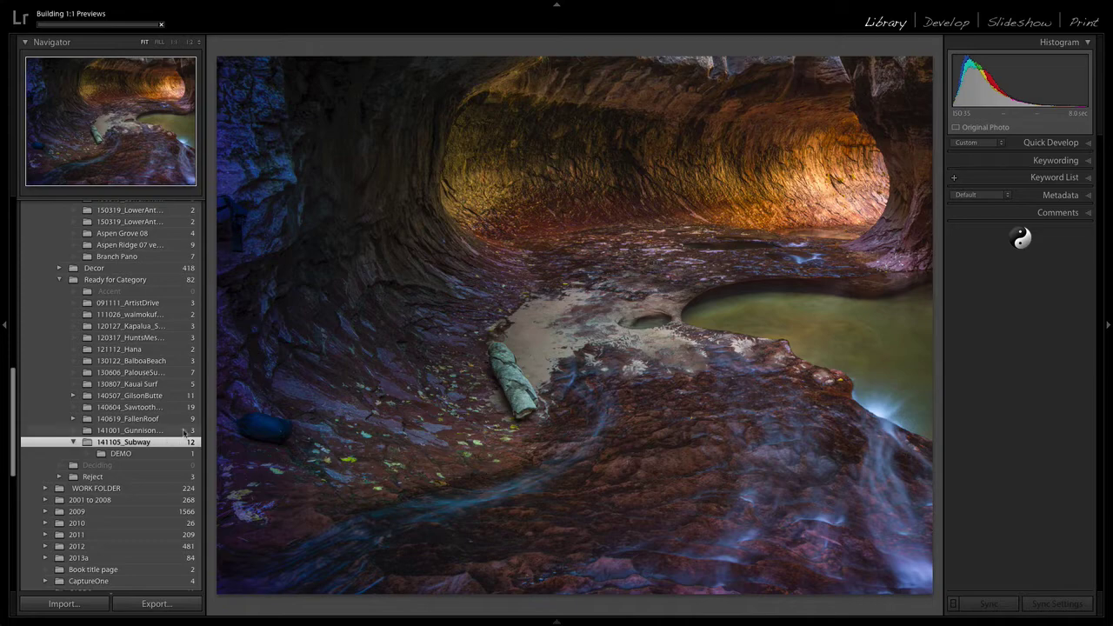
pyautogui.click(121, 454)
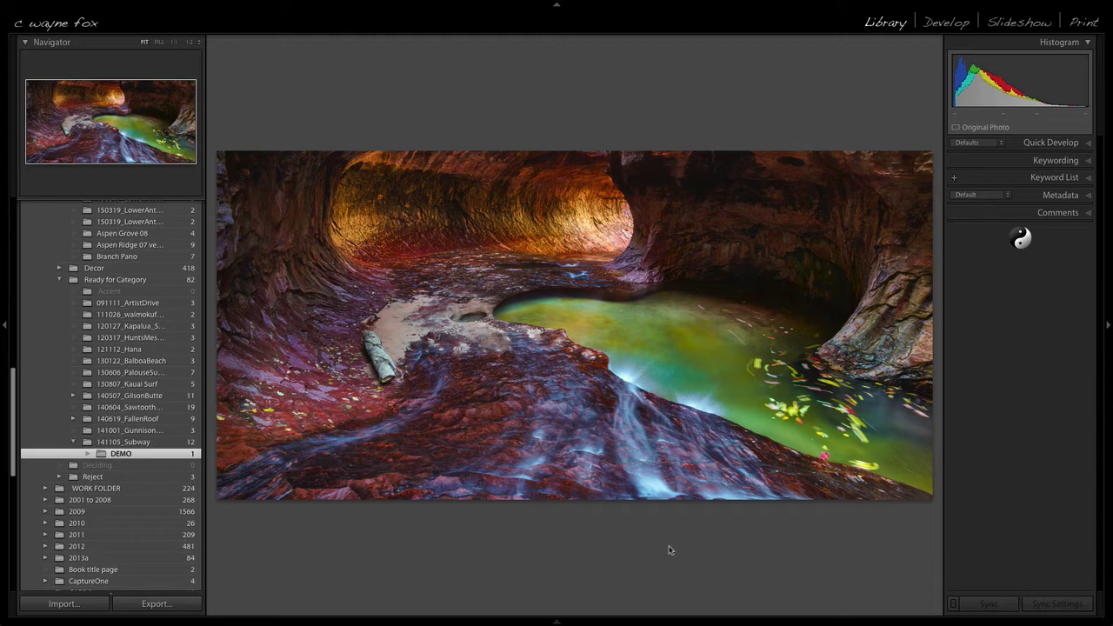
# Edit the panorama photo in Photoshop CC 2014, choosing Edit Original
pyautogui.rightClick(529, 294)
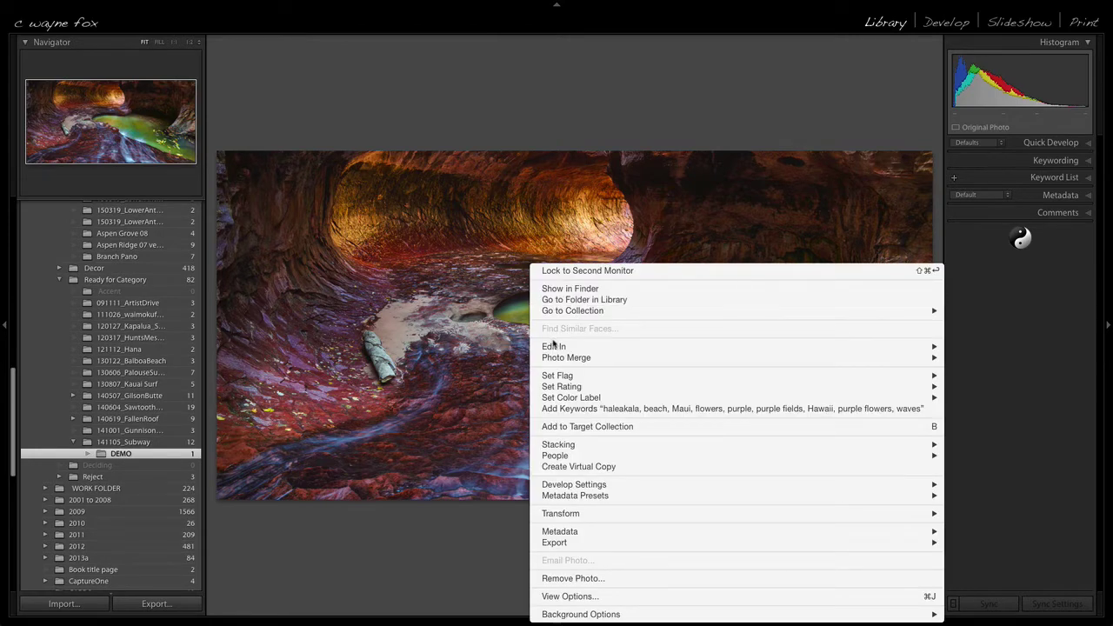
pyautogui.moveTo(557, 348)
pyautogui.click(455, 347)
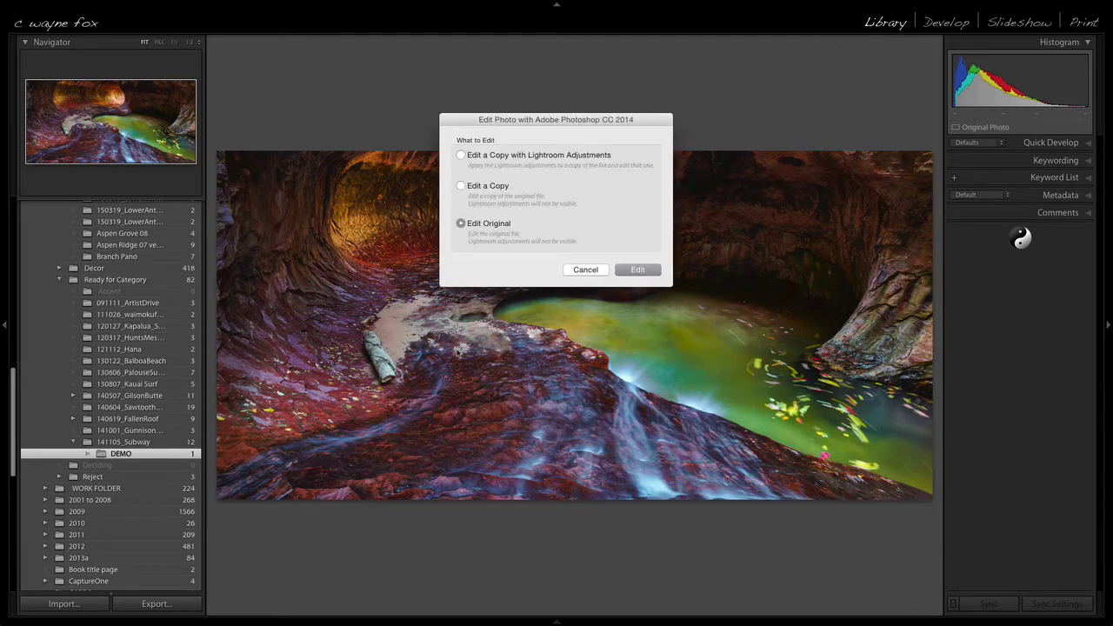
pyautogui.click(647, 273)
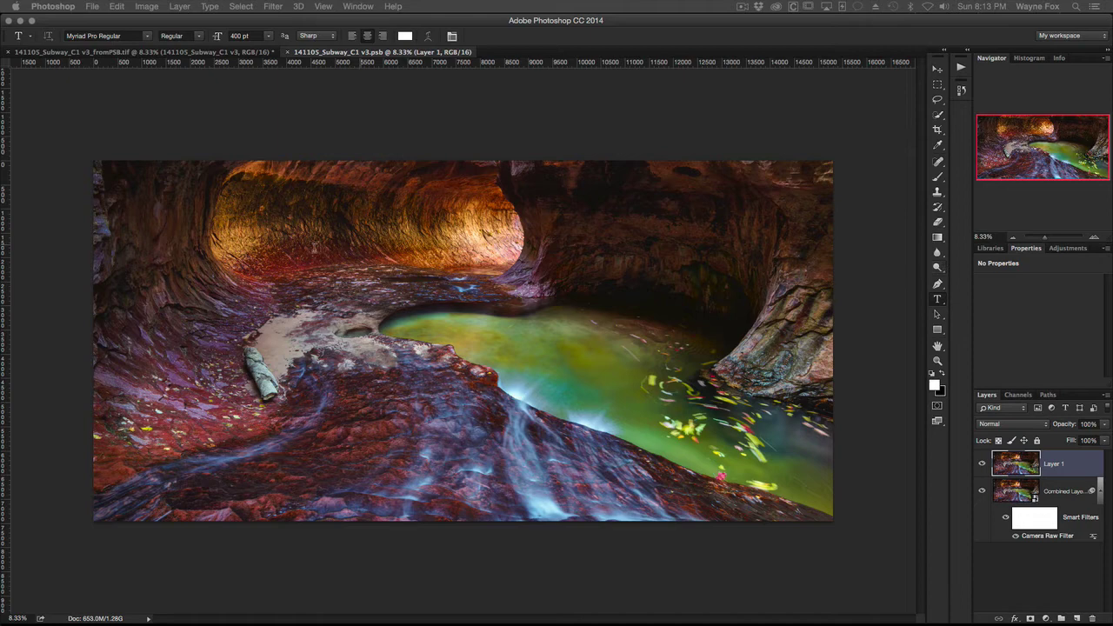
# Add a text box across the upper-middle panorama reading 'THIS IS A DEMO' and commit it
pyautogui.moveTo(139, 254)
pyautogui.mouseDown()
pyautogui.moveTo(820, 426)
pyautogui.moveTo(799, 397)
pyautogui.moveTo(780, 422)
pyautogui.mouseUp()
pyautogui.write('THIS IS AD')
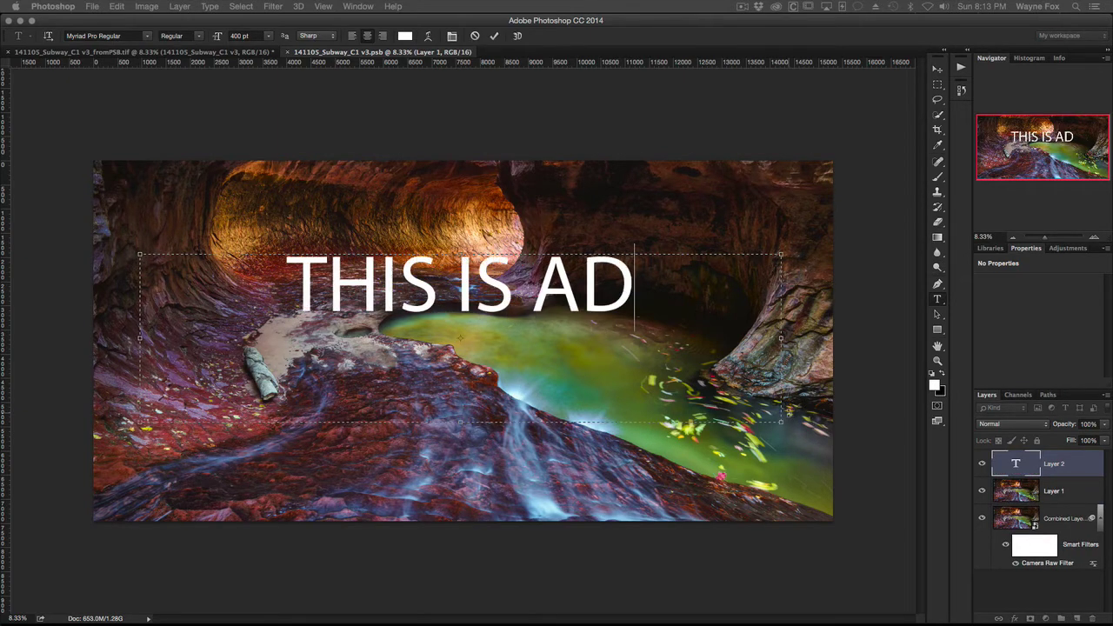
pyautogui.press('BackSpace')
pyautogui.write('D EMO')
pyautogui.press('BackSpace')
pyautogui.press('BackSpace')
pyautogui.press('BackSpace')
pyautogui.press('BackSpace')
pyautogui.press('BackSpace')
pyautogui.write('DEMO')
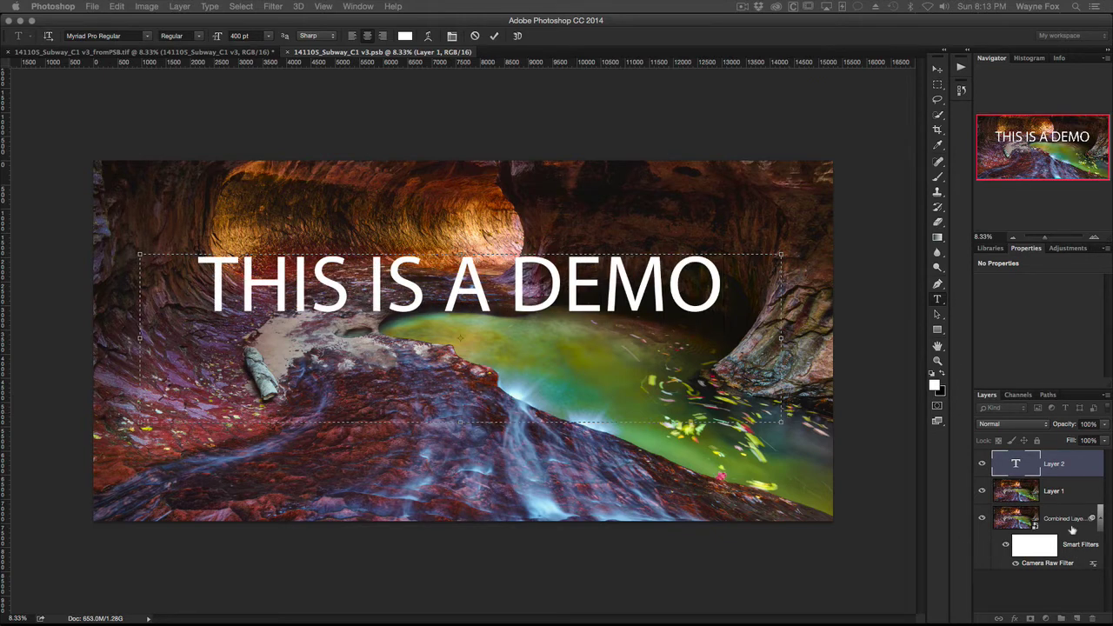
pyautogui.press('super+Return')
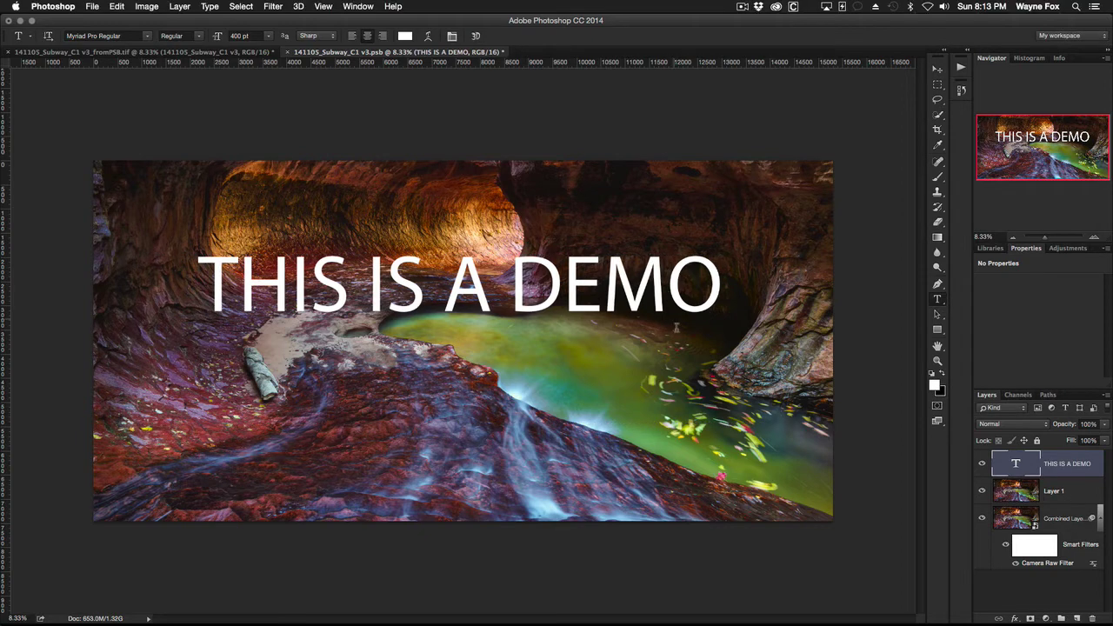
# Close the PSB document, saving its changes
pyautogui.press('super+w')
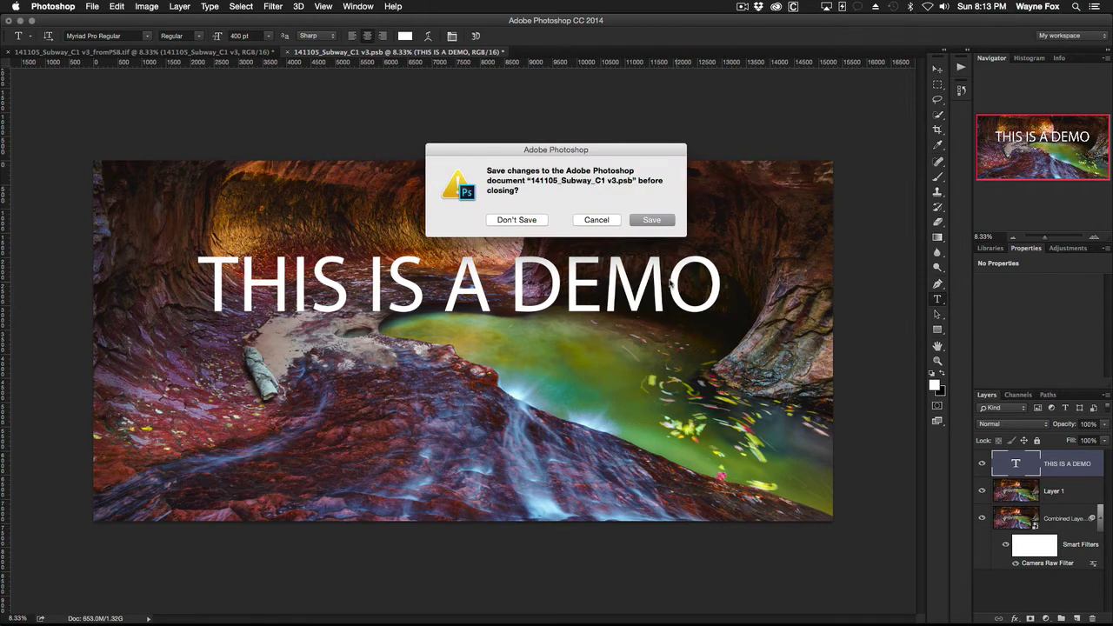
pyautogui.click(652, 220)
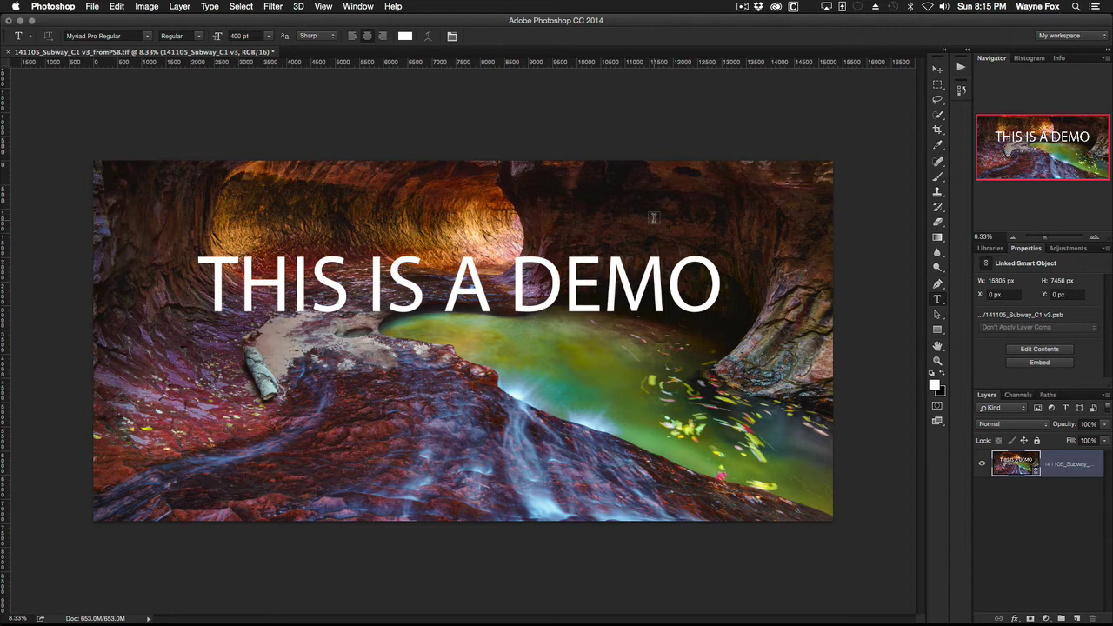
# Close 141105_Subway_C1 v3_fromPSB.tif, saving the updated changes
pyautogui.press('super+w')
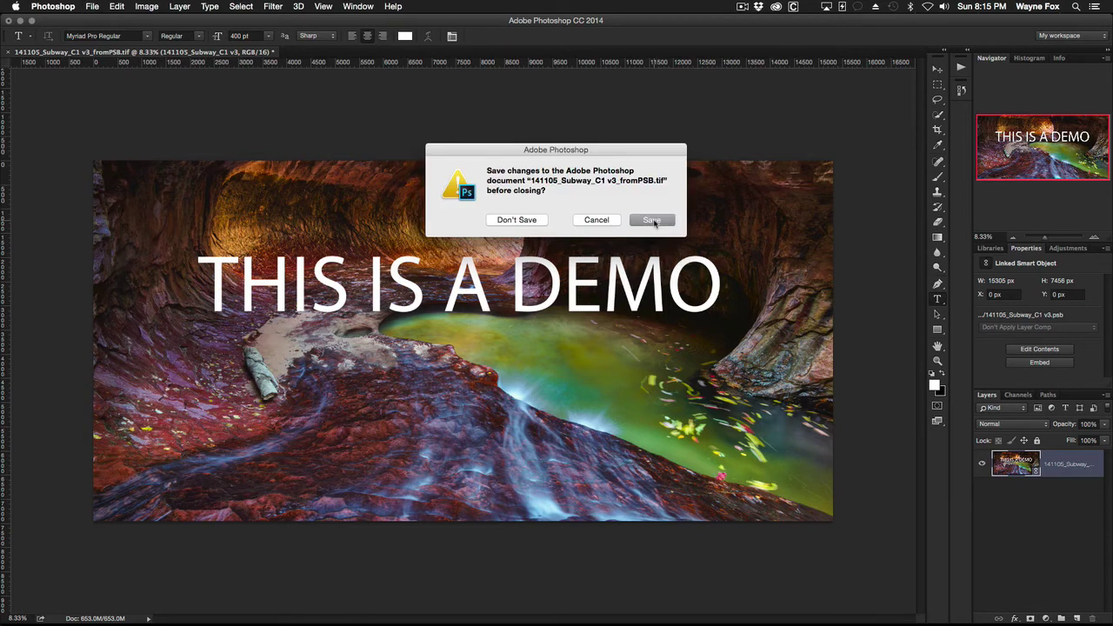
pyautogui.click(654, 222)
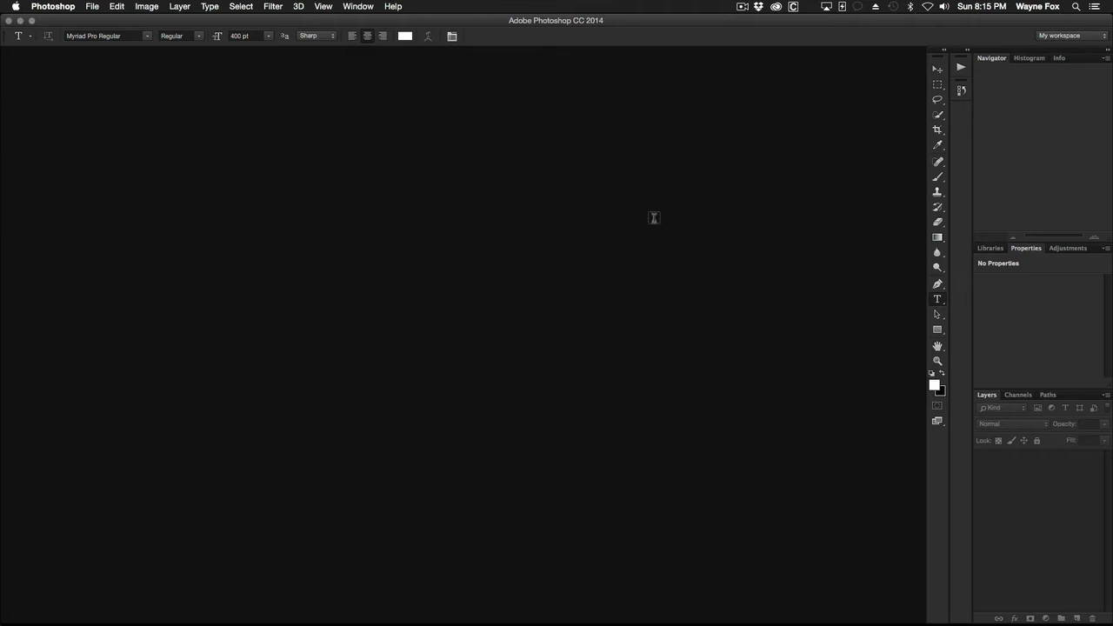
# Switch back to Lightroom to see the panorama in the DEMO folder now showing 'THIS IS A DEMO'
pyautogui.press('super+Tab')
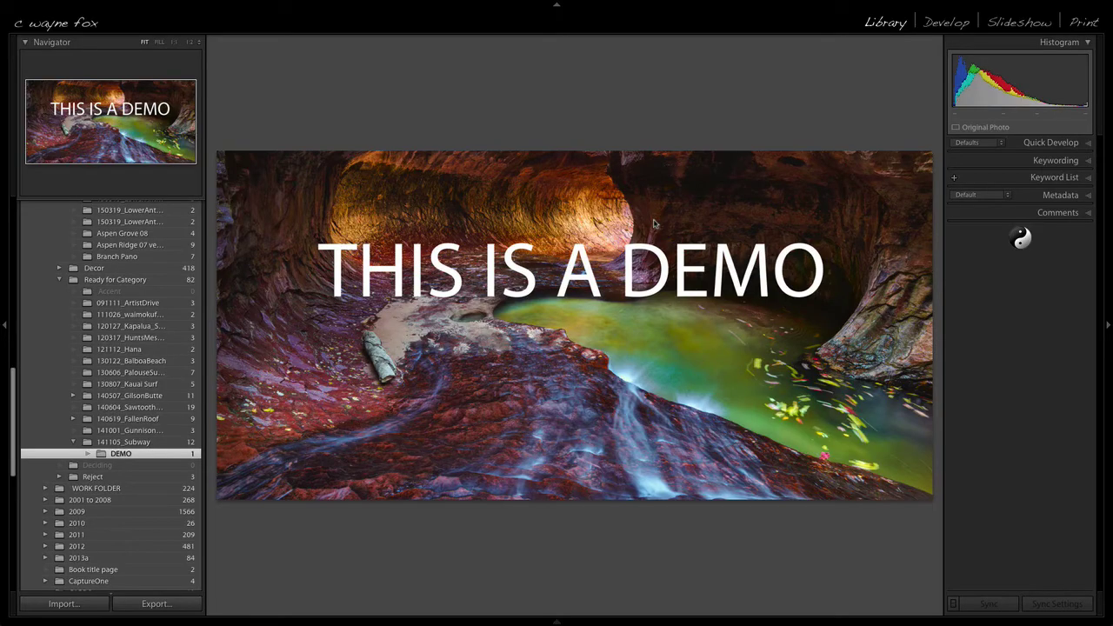